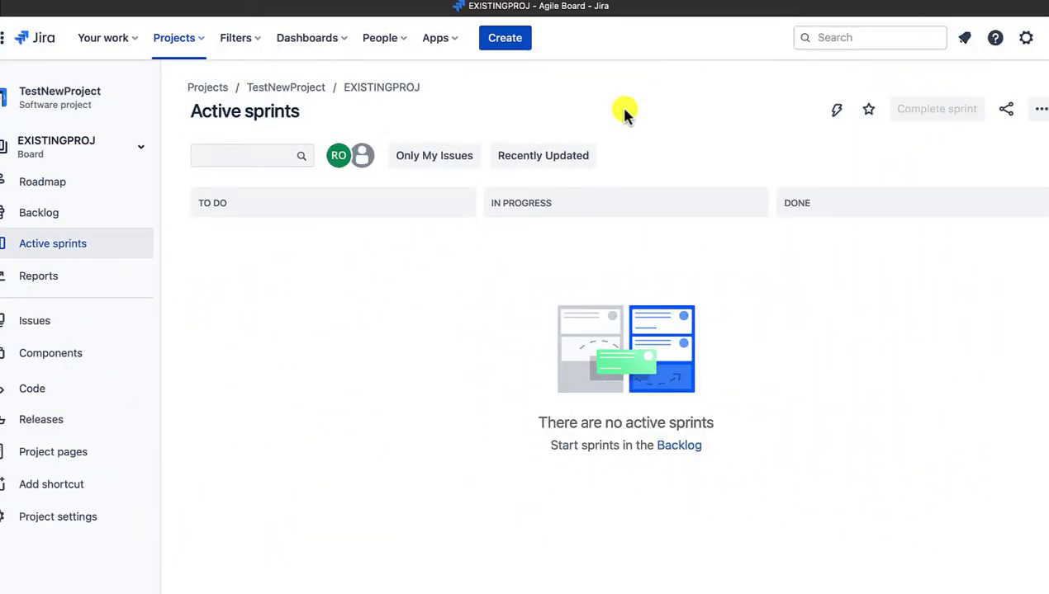
- Show task TES-48's detail panel (To Do, no description) alongside the EXISTINGPROJ backlog
{"action": "left_click", "coordinate": [37, 216]}
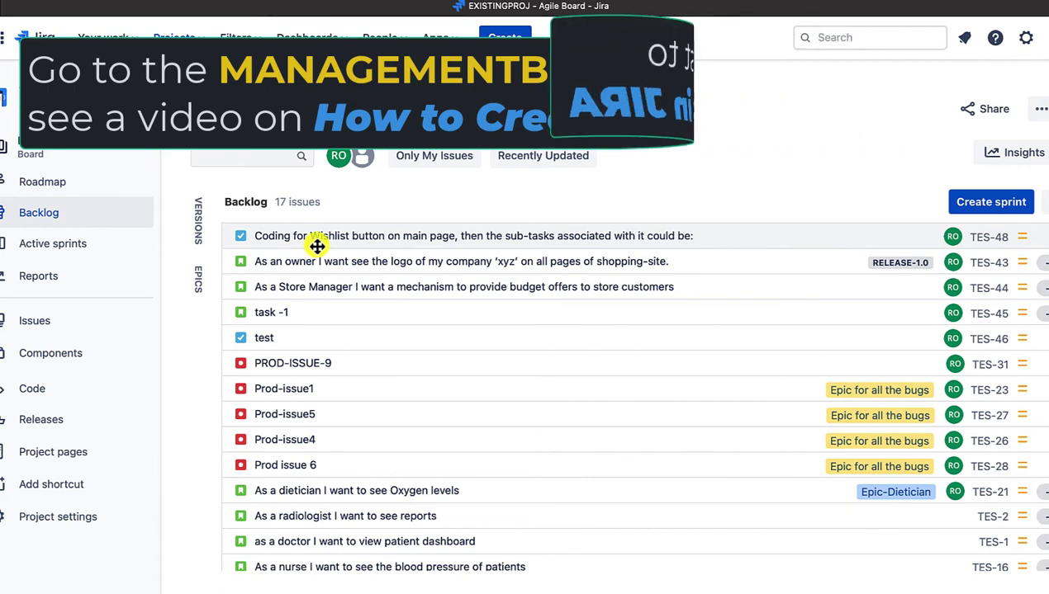
{"action": "left_click", "coordinate": [553, 238]}
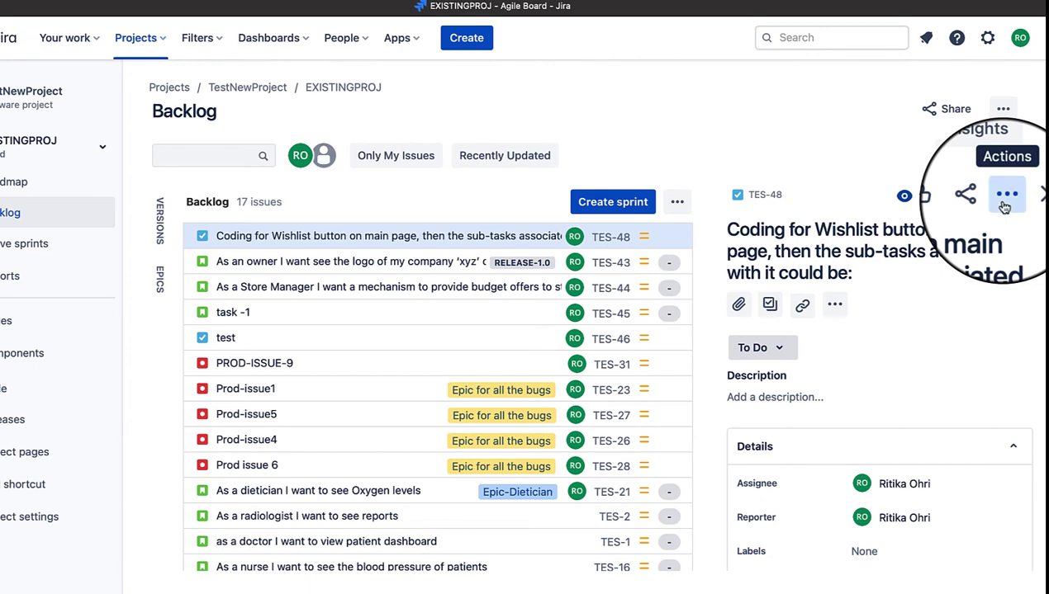
- Choose Create subtask from TES-48's Actions menu
{"action": "left_click", "coordinate": [1004, 205]}
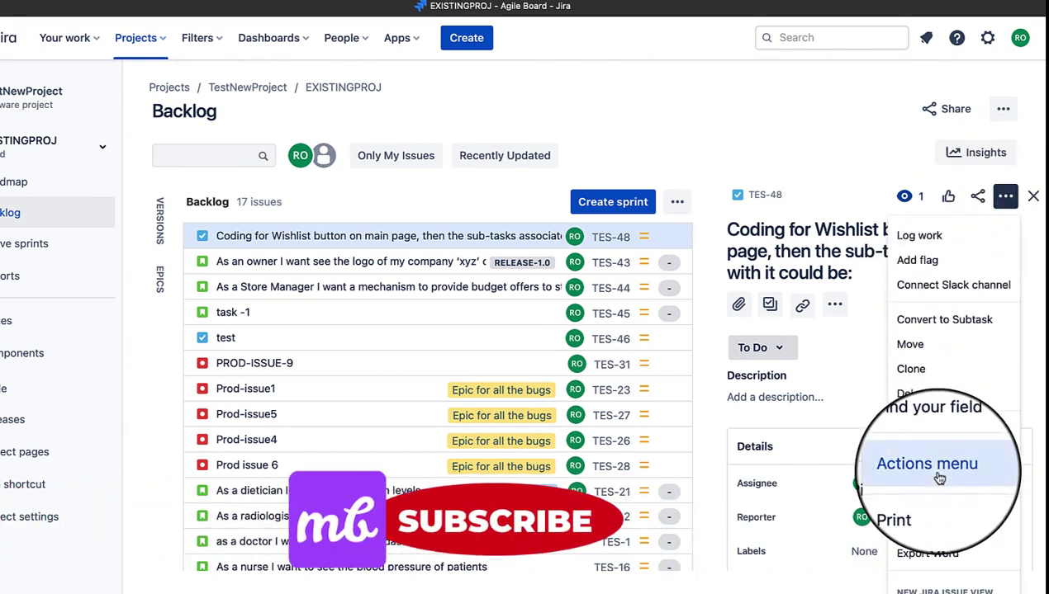
{"action": "left_click", "coordinate": [938, 479]}
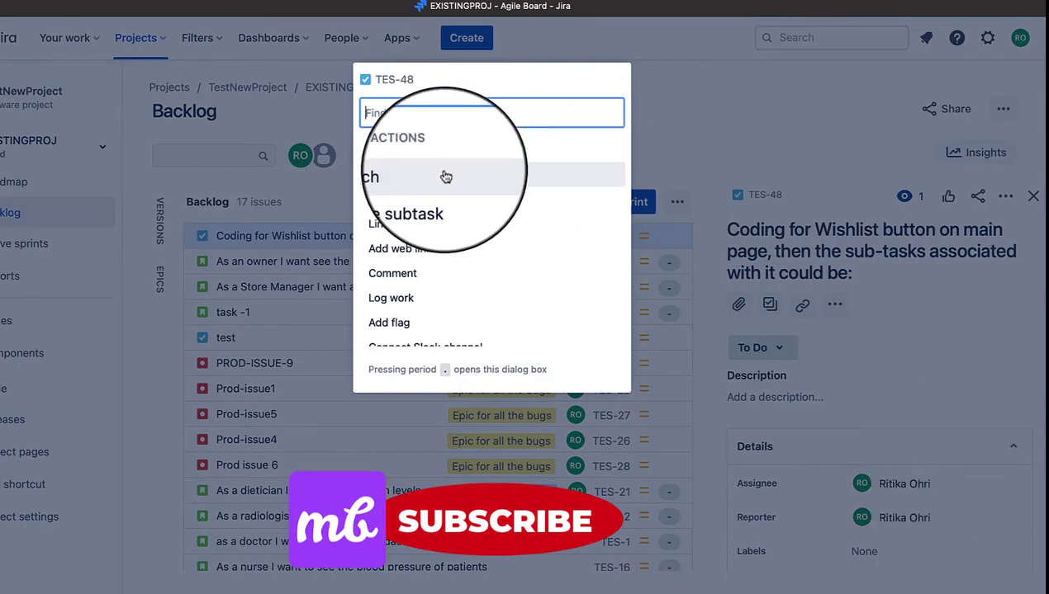
{"action": "left_click", "coordinate": [422, 206]}
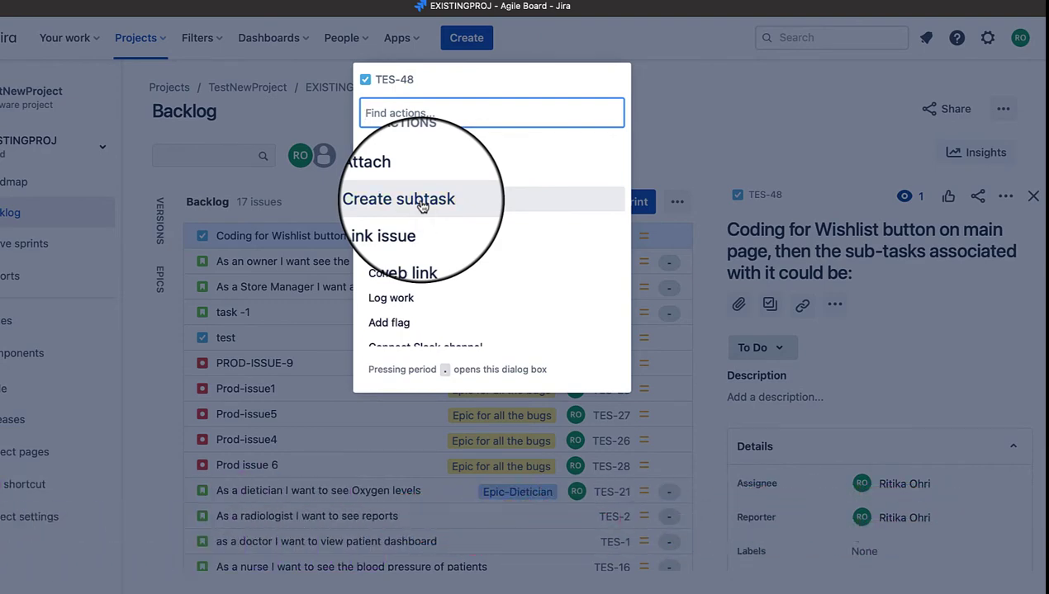
- Save a To Do subtask titled 'Create Wishlist Menu on the main menu' under TES-48
{"action": "type", "text": "Cre"}
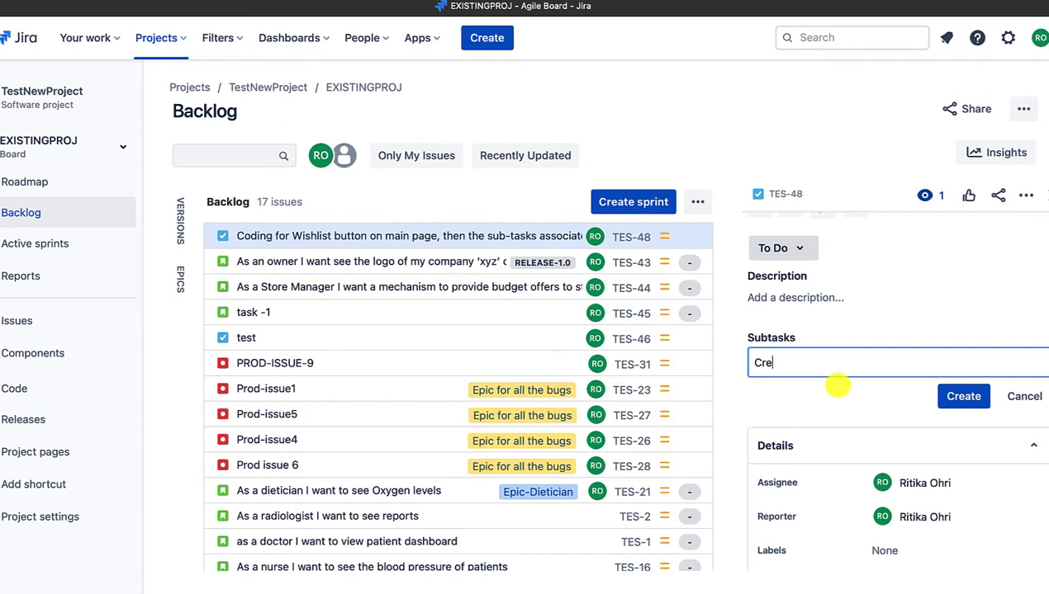
{"action": "type", "text": "ate Wishl"}
{"action": "type", "text": "ist Menu on the main"}
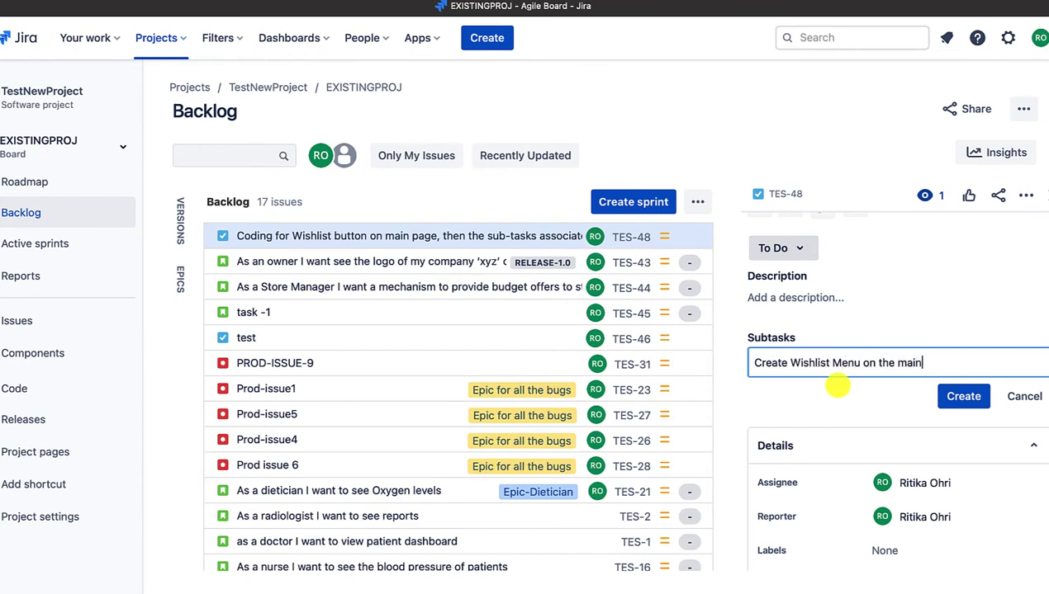
{"action": "type", "text": " menu"}
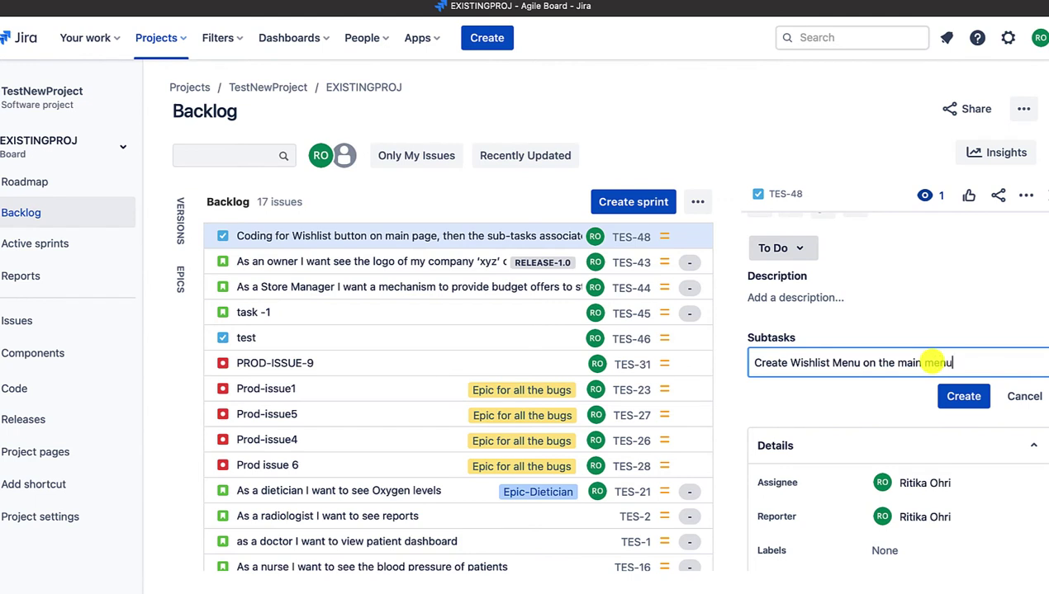
{"action": "left_click", "coordinate": [976, 401]}
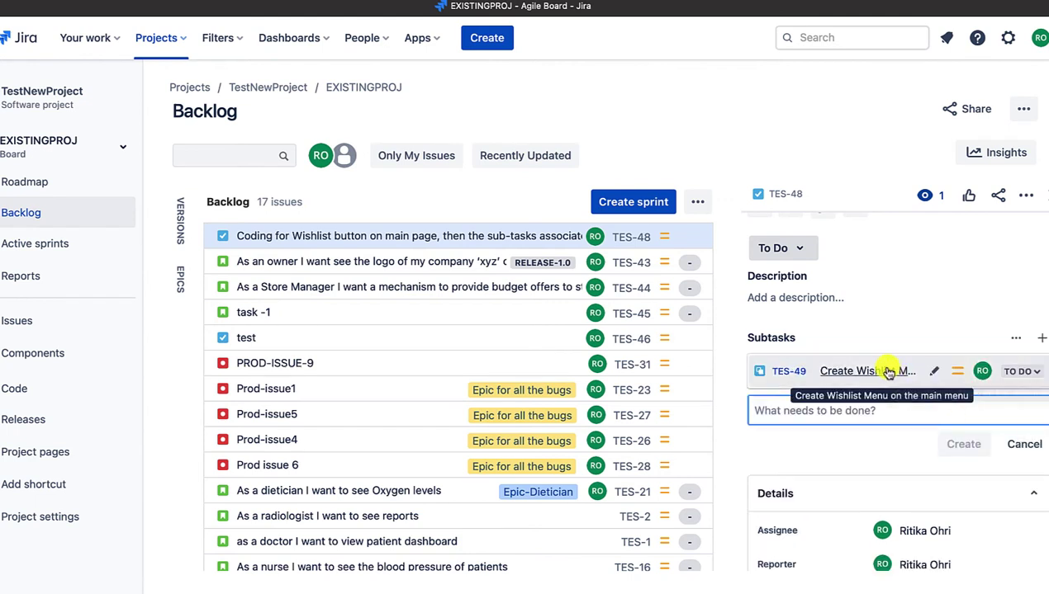
{"action": "mouse_move", "coordinate": [788, 372]}
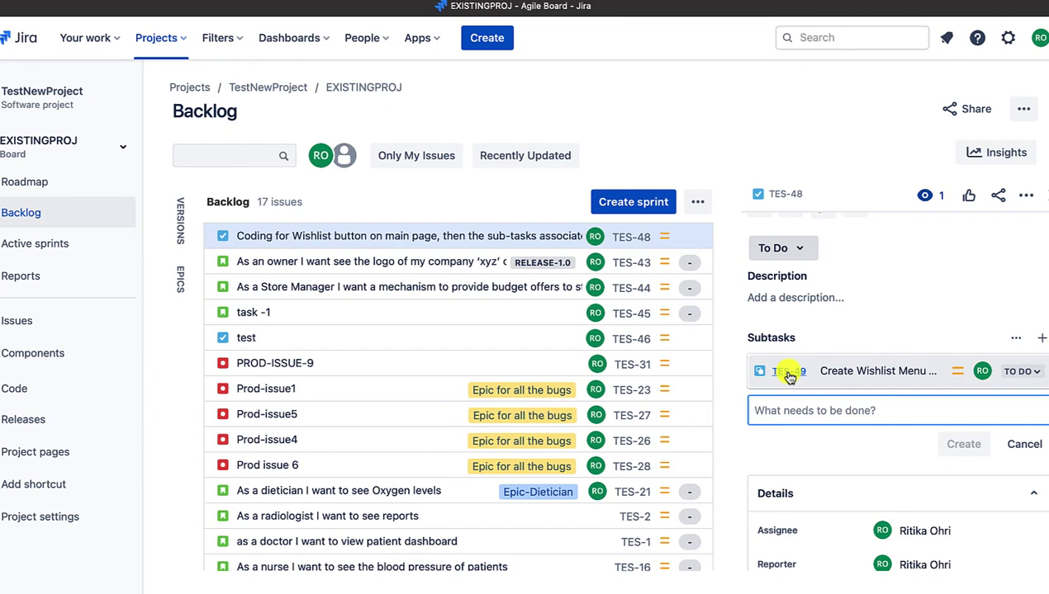
{"action": "left_click", "coordinate": [789, 373]}
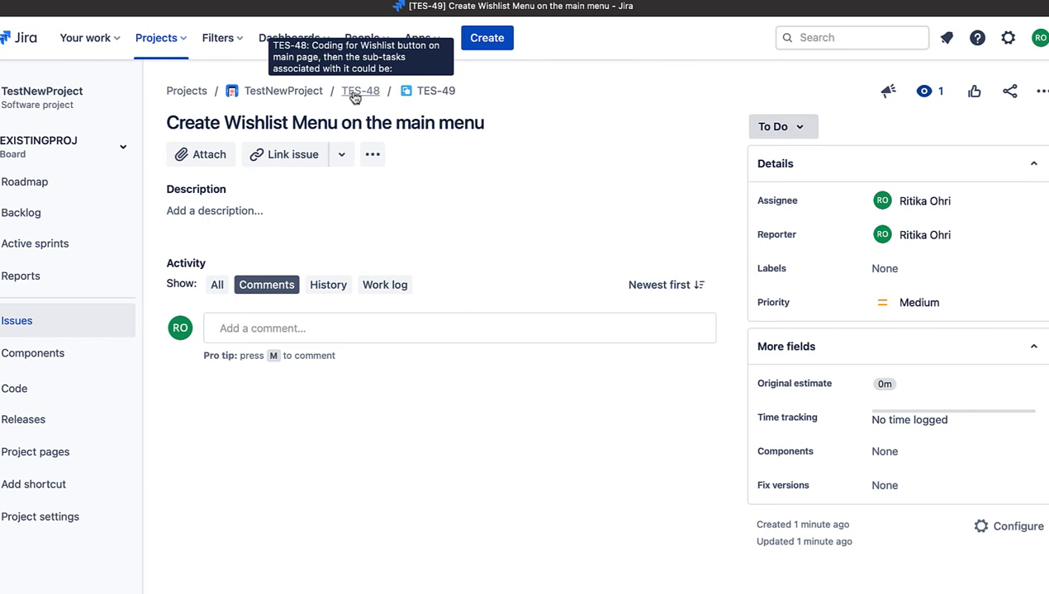
{"action": "left_click", "coordinate": [354, 97]}
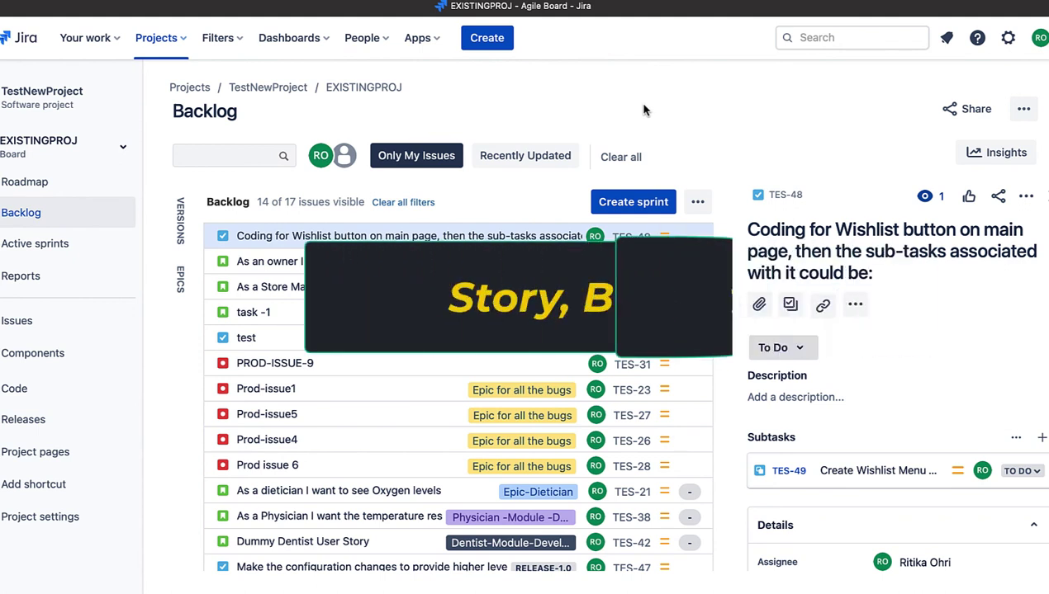
- Open a new TestNewProject issue form, checking the issue types and keeping Task
{"action": "left_click", "coordinate": [493, 41]}
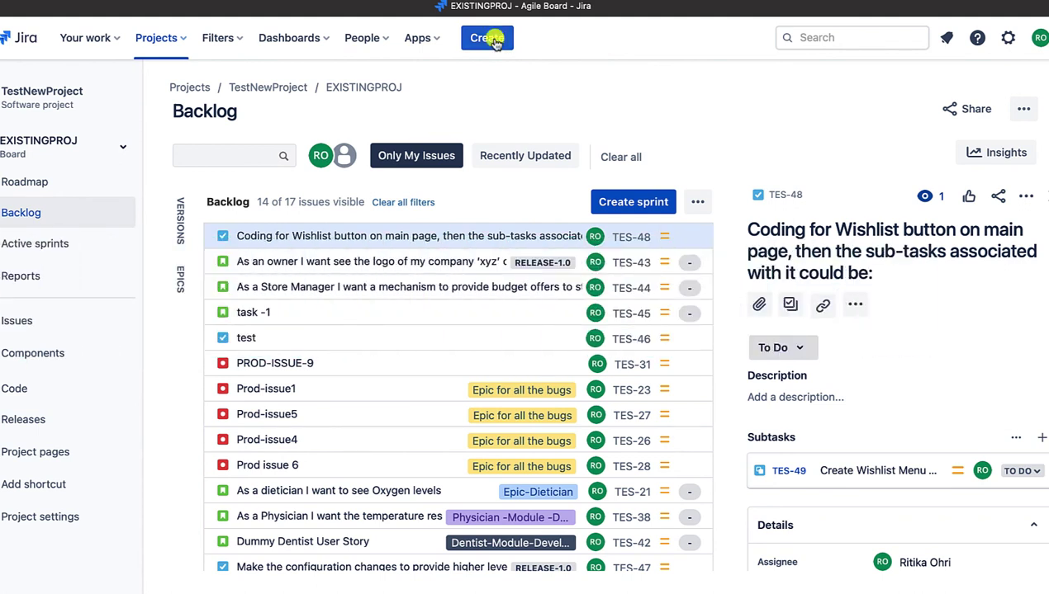
{"action": "left_click", "coordinate": [493, 39]}
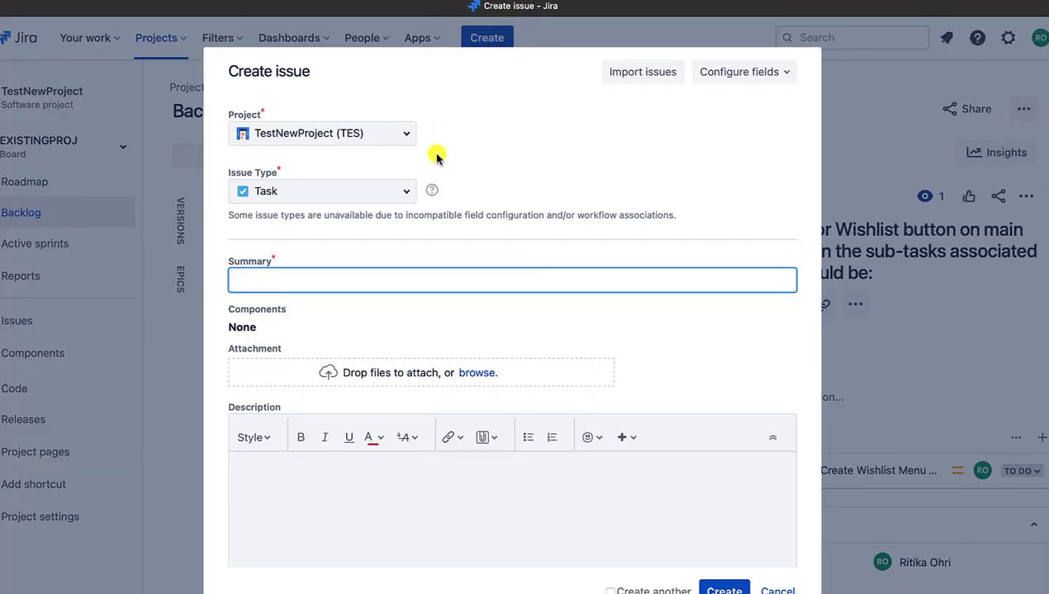
{"action": "left_click", "coordinate": [407, 179]}
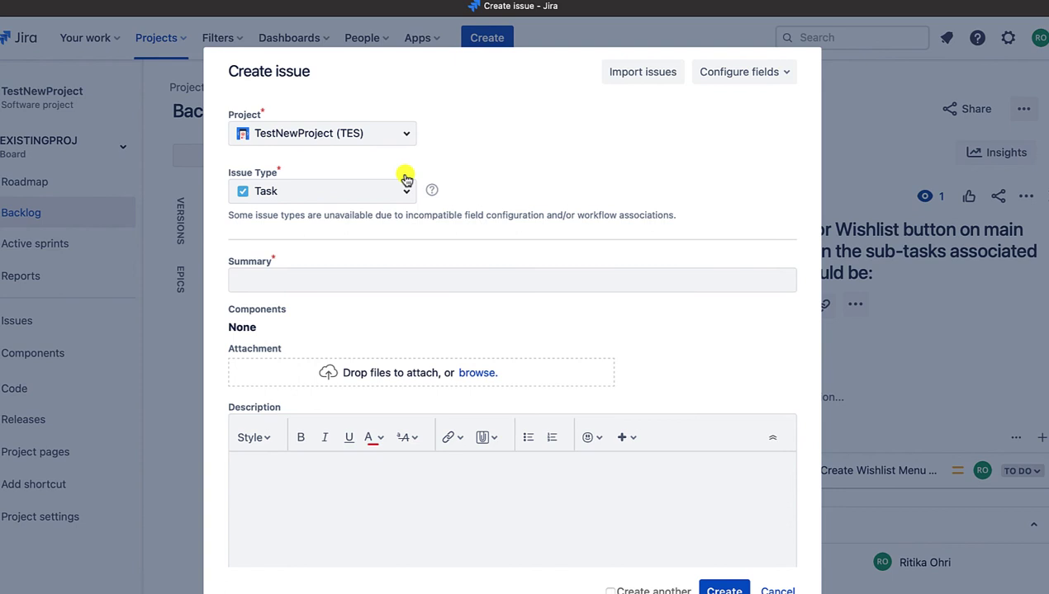
{"action": "left_click", "coordinate": [407, 193]}
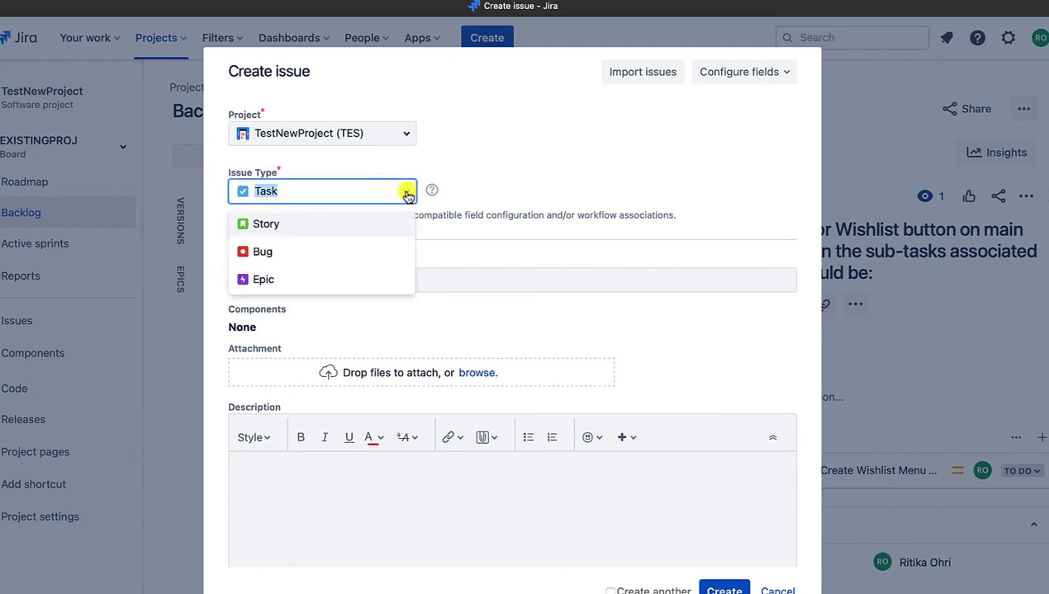
{"action": "left_click", "coordinate": [513, 179]}
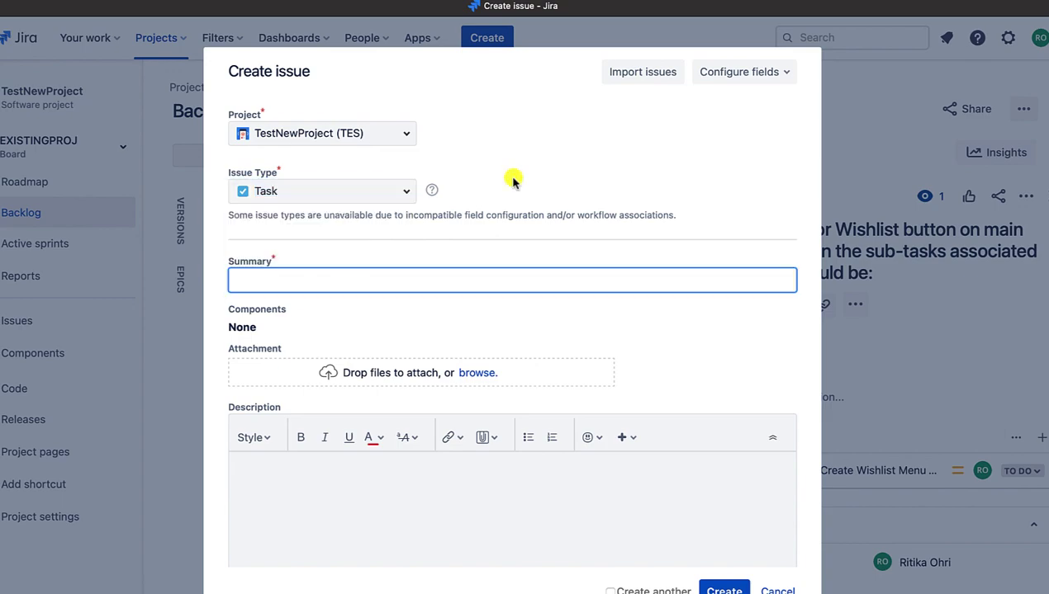